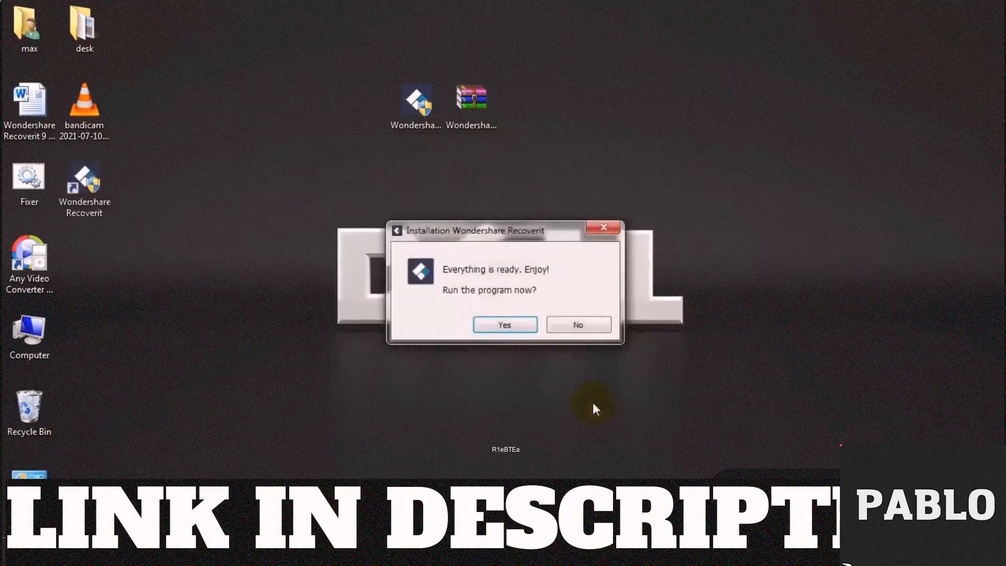
Decline the installer's offer to run the program and launch Wondershare Recoverit from its desktop shortcut
left_click(563, 325)
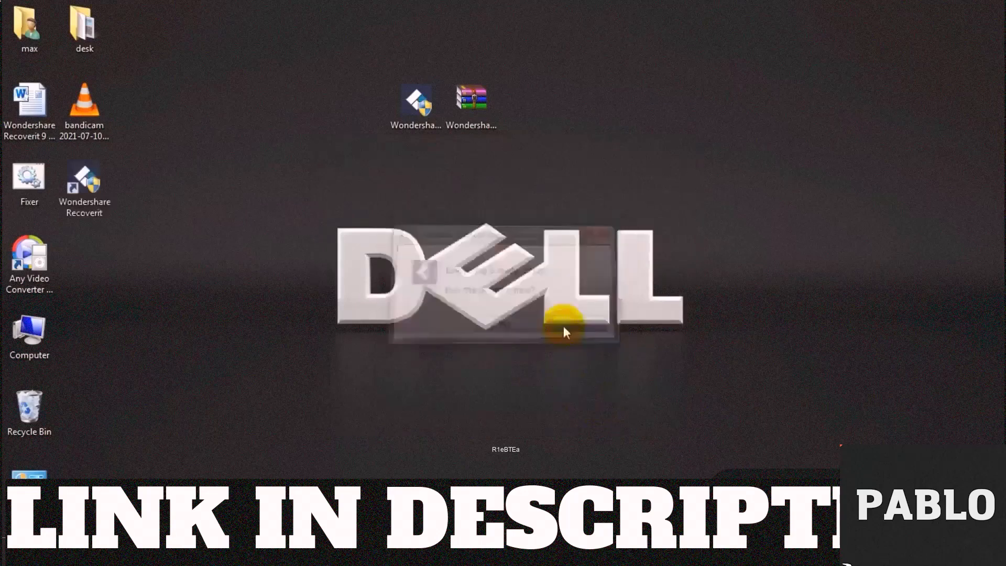
right_click(99, 199)
left_click(137, 190)
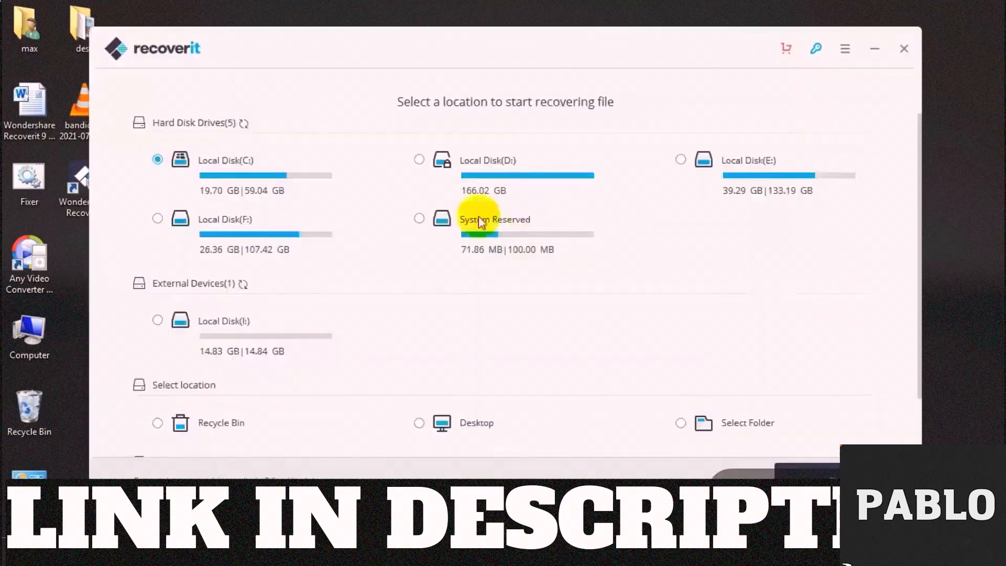
View the program's About information with its edition and version, and close it
left_click(852, 53)
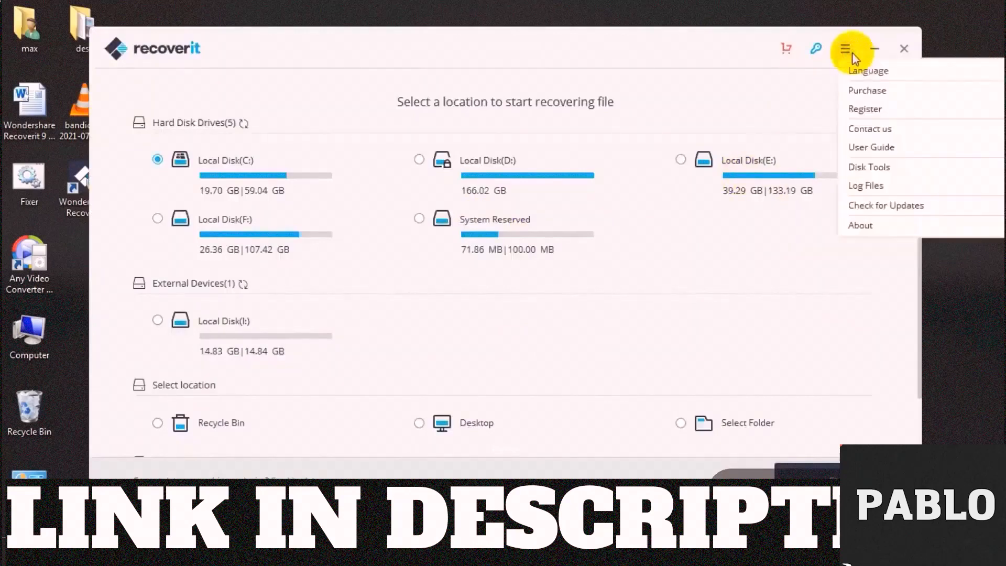
left_click(882, 233)
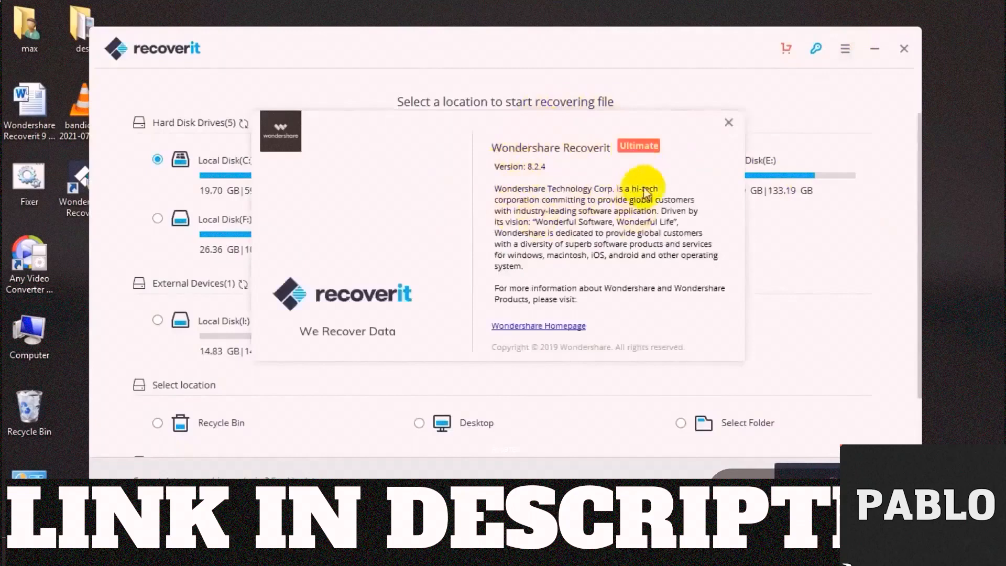
left_click(727, 121)
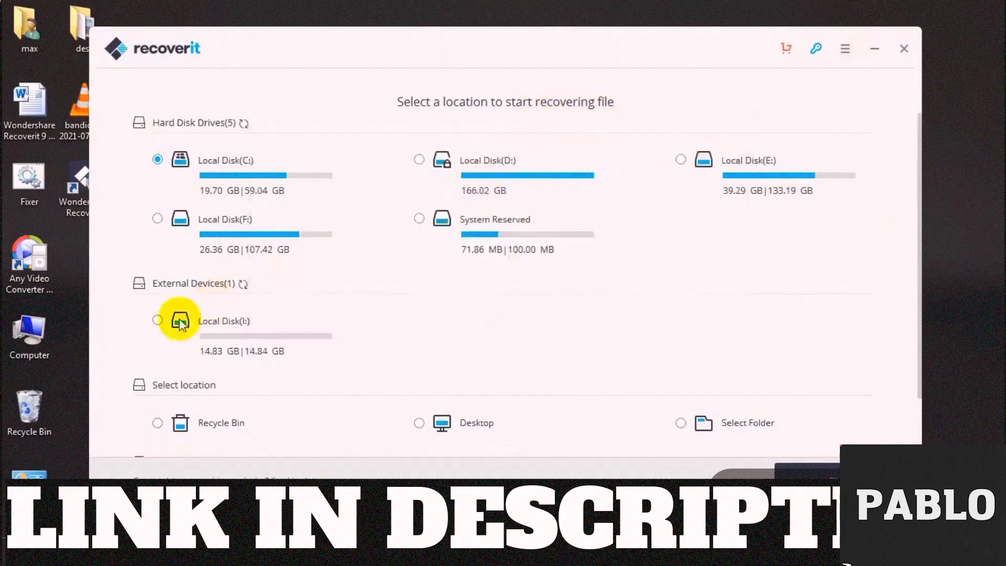
Choose the external Local Disk (I:) as the recovery location and start scanning it
left_click(157, 320)
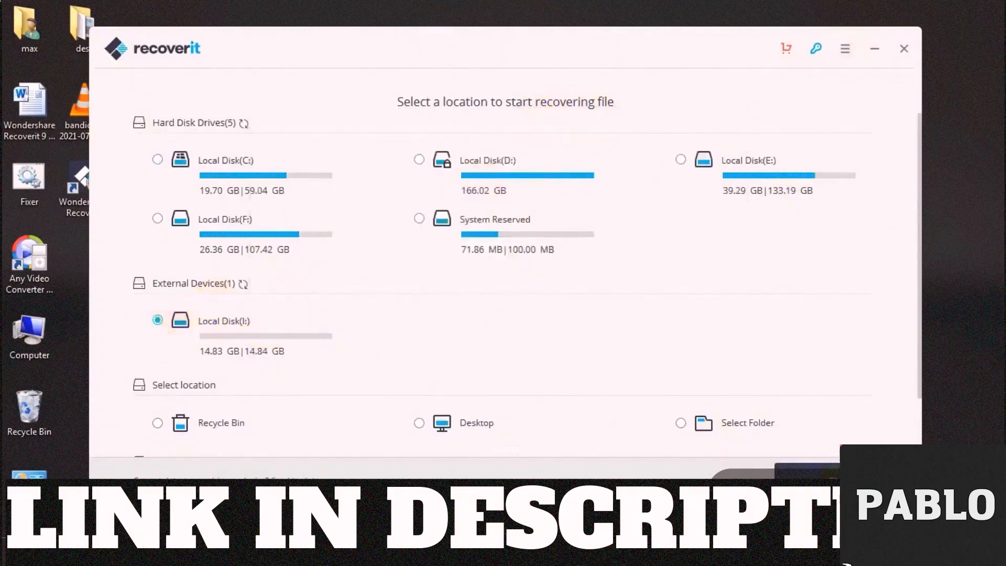
left_click(833, 481)
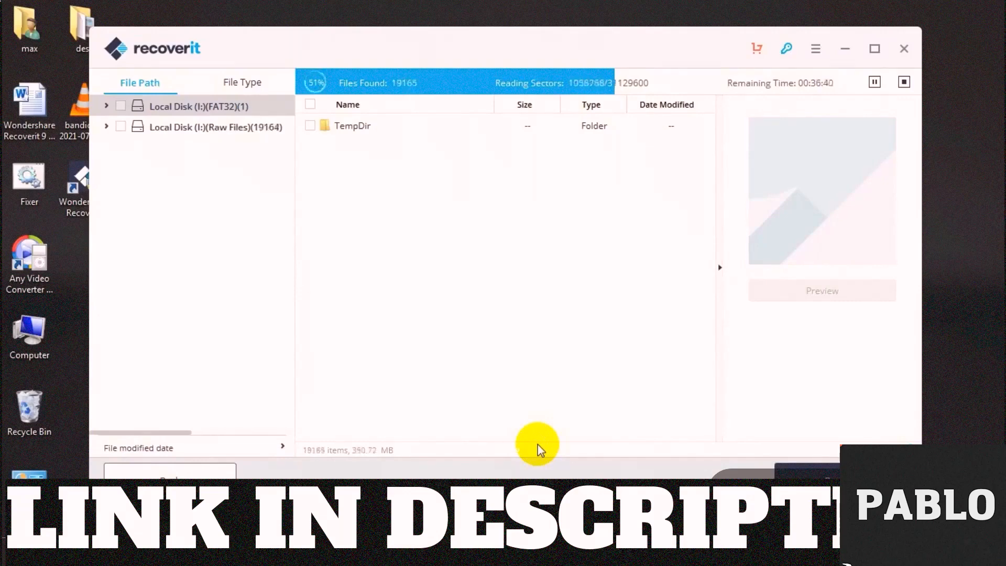
Expand the raw files of Local Disk (I:), open the m2ts folder and look through its files
left_click(167, 127)
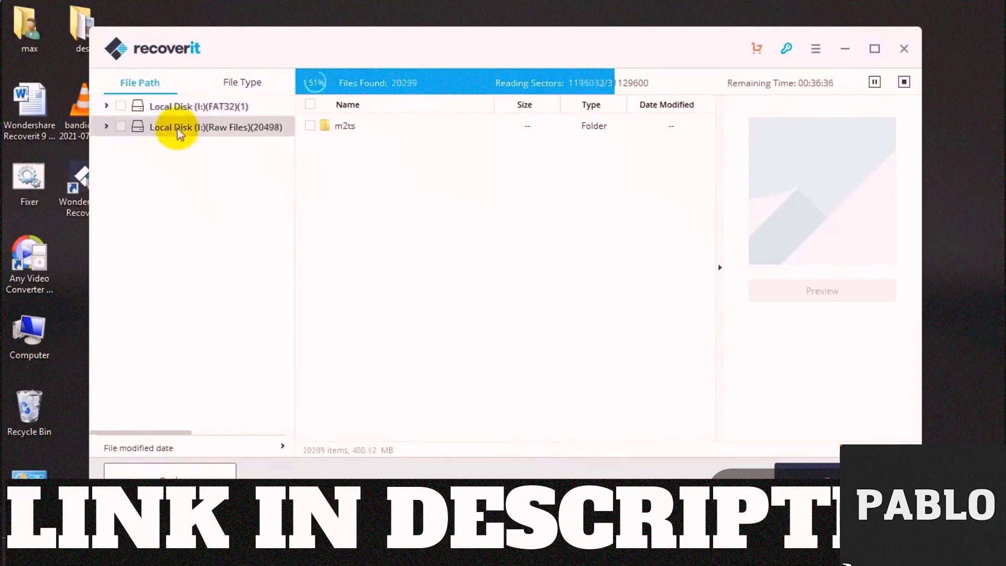
left_click(106, 127)
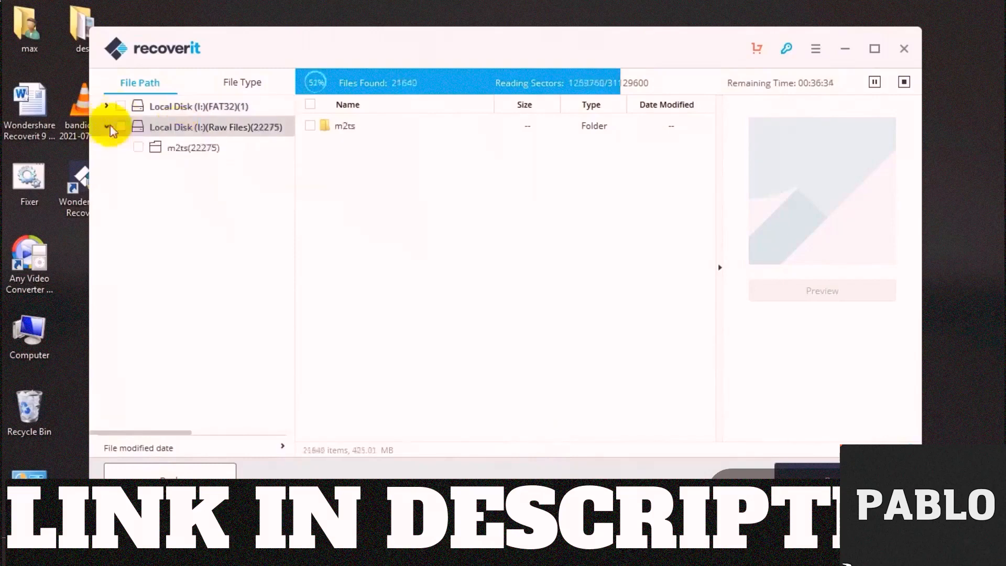
left_click(186, 148)
left_click_drag(714, 127, 731, 422)
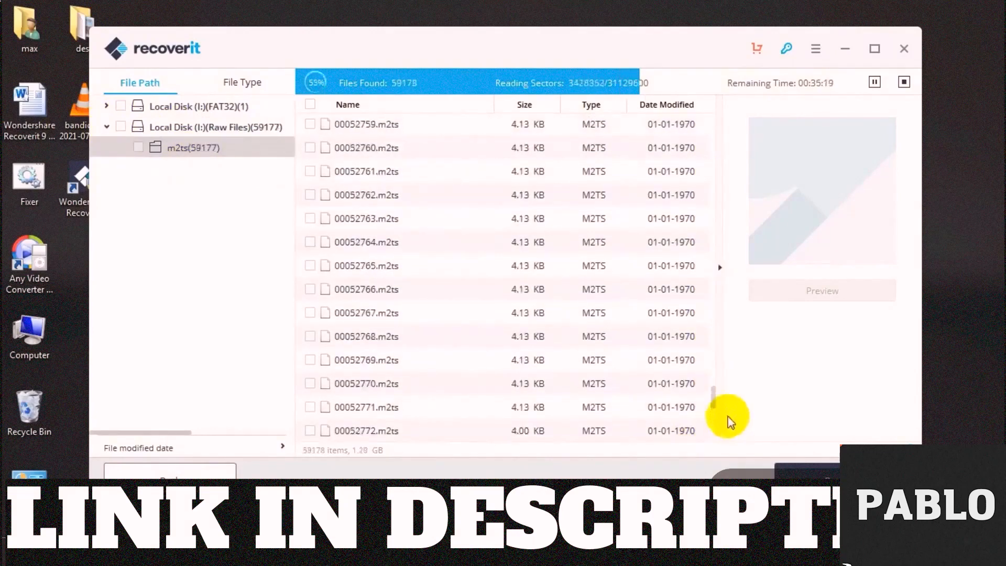
left_click(717, 438)
Sort the found m2ts files by size and by type, and view the details of 00089906.m2ts
left_click(524, 105)
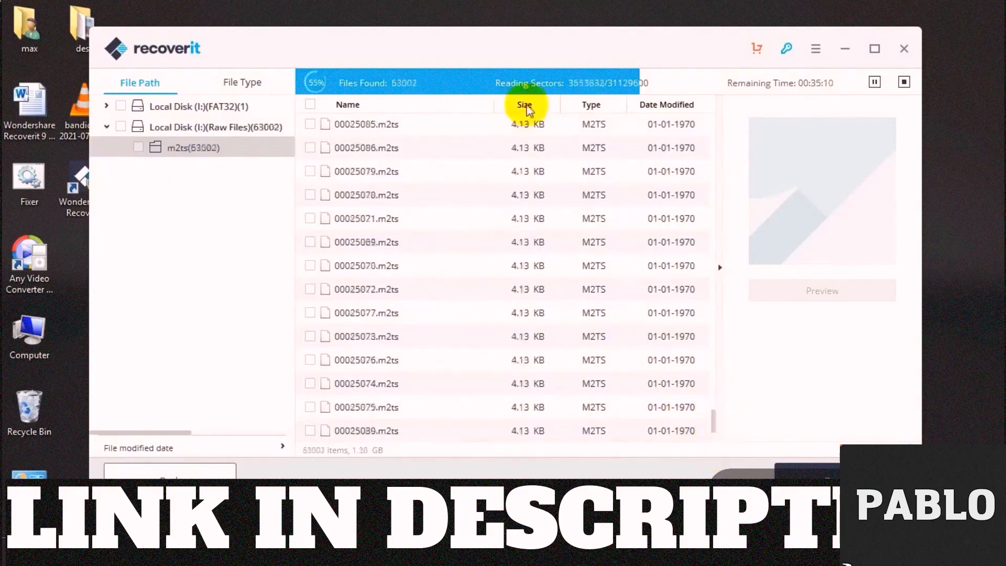
left_click_drag(714, 431, 714, 112)
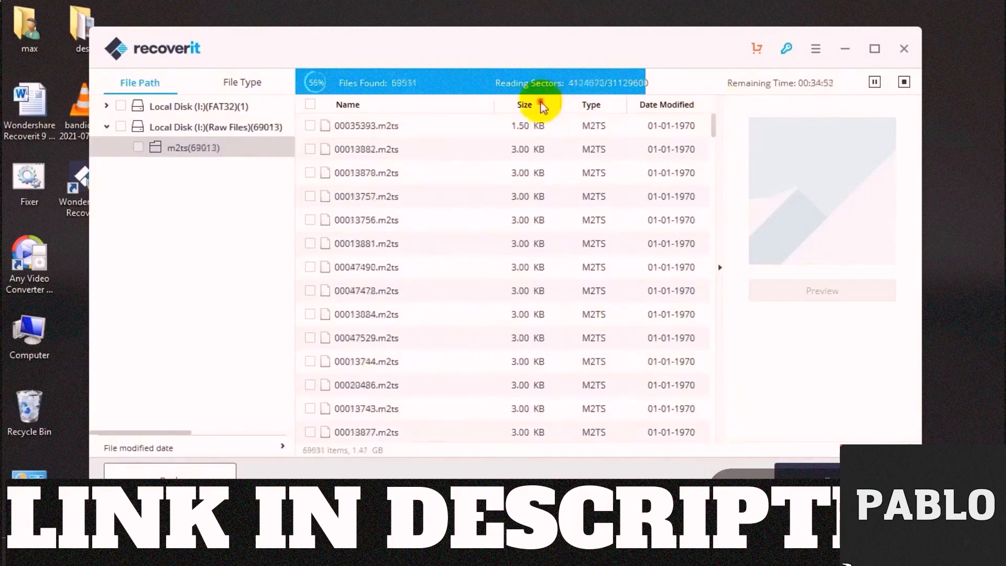
left_click(590, 102)
left_click_drag(715, 131, 718, 440)
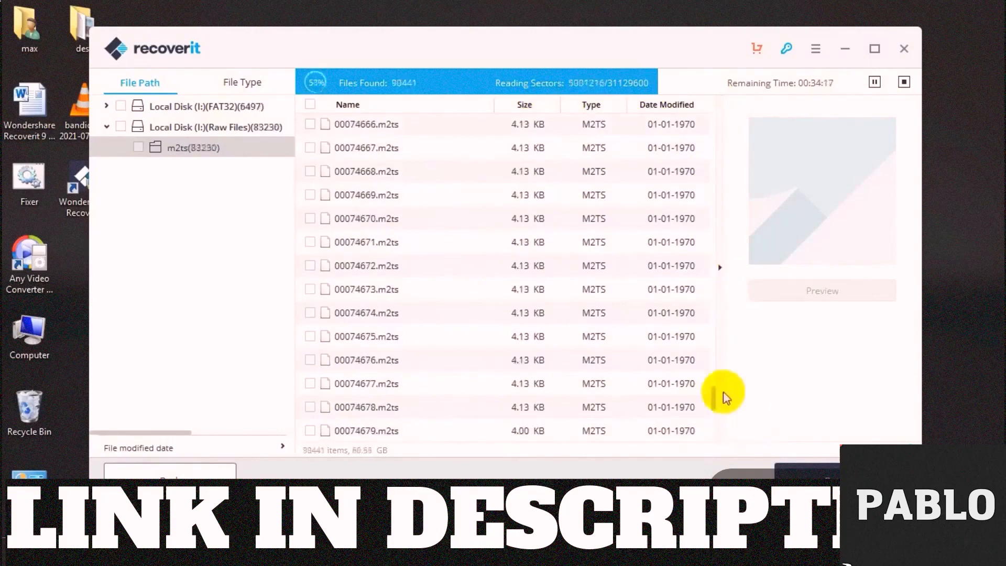
left_click_drag(714, 399, 702, 456)
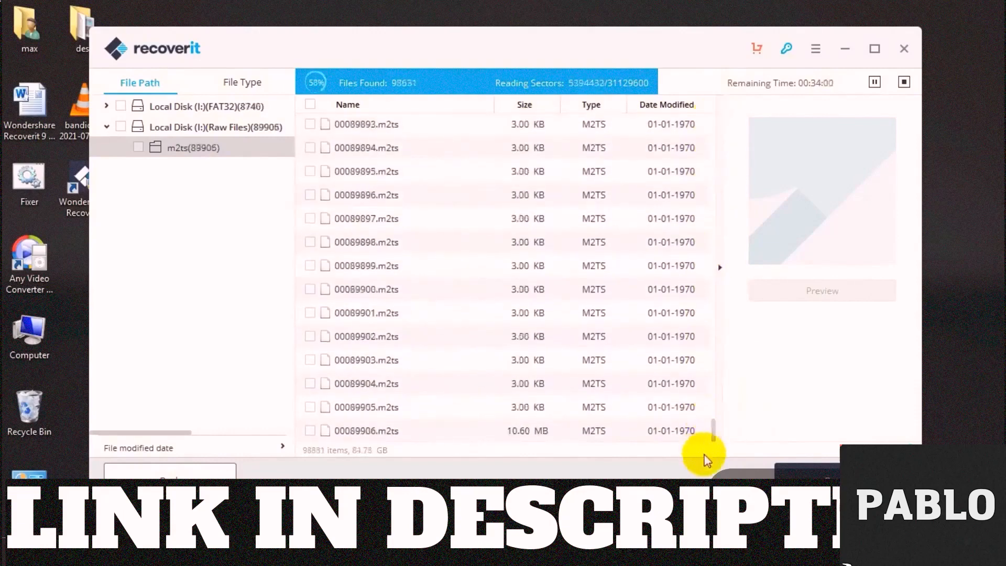
left_click(370, 433)
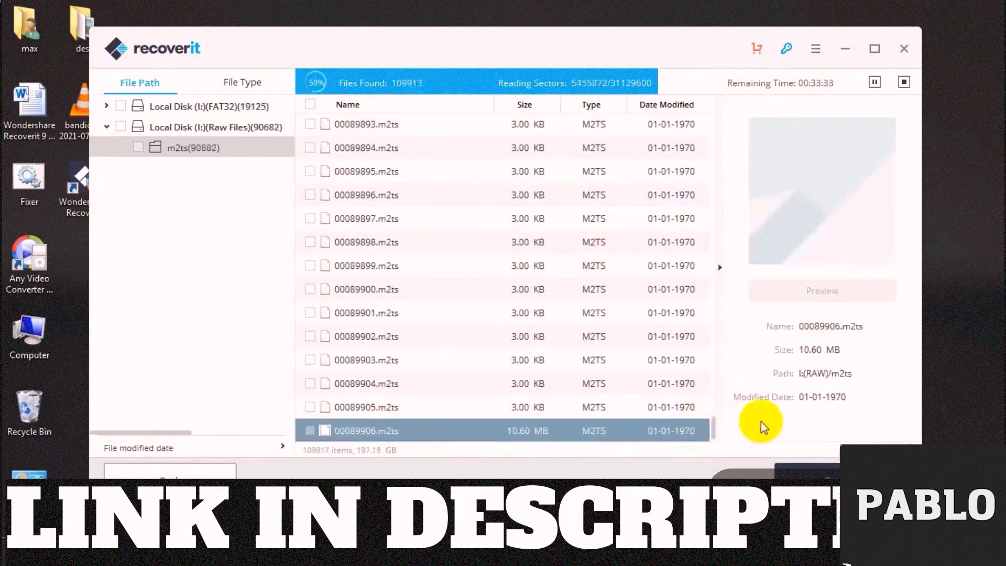
mouse_move(714, 418)
left_mouse_down()
mouse_move(718, 452)
mouse_move(715, 400)
mouse_move(723, 442)
mouse_move(714, 433)
left_mouse_up()
Stop the running scan and sort the m2ts files by size in ascending order to reach the largest ones
left_click(904, 82)
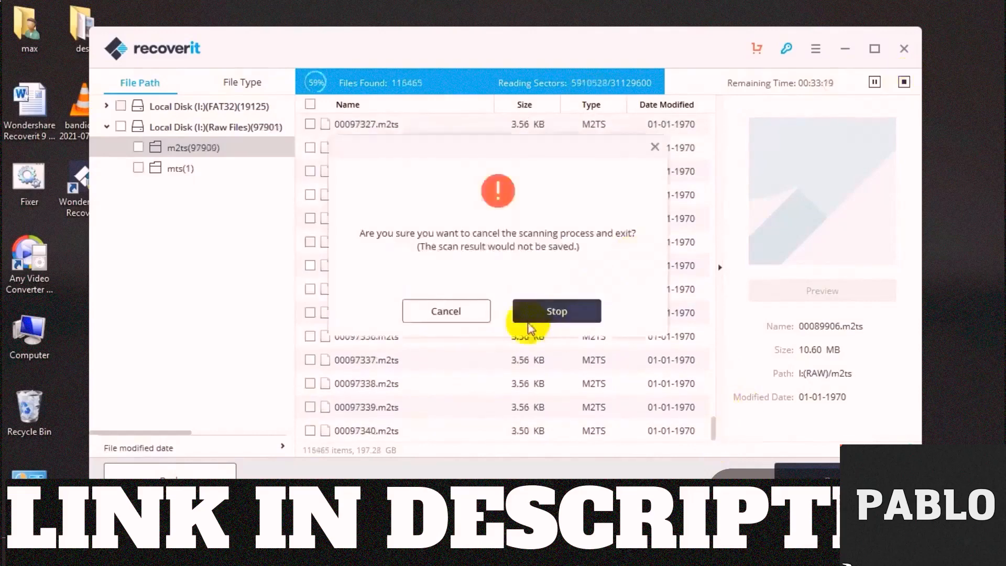
left_click(559, 309)
left_click(514, 105)
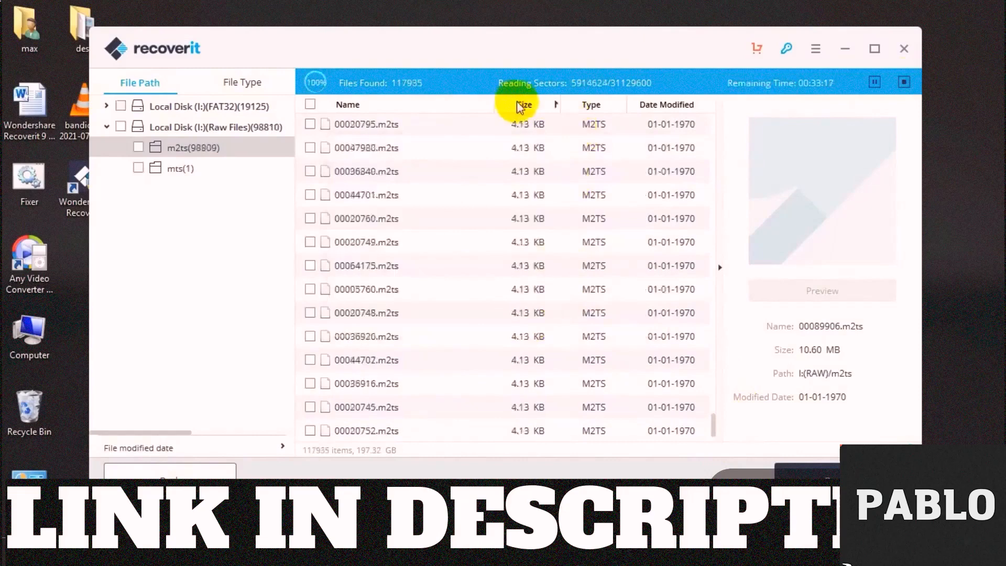
left_click(538, 108)
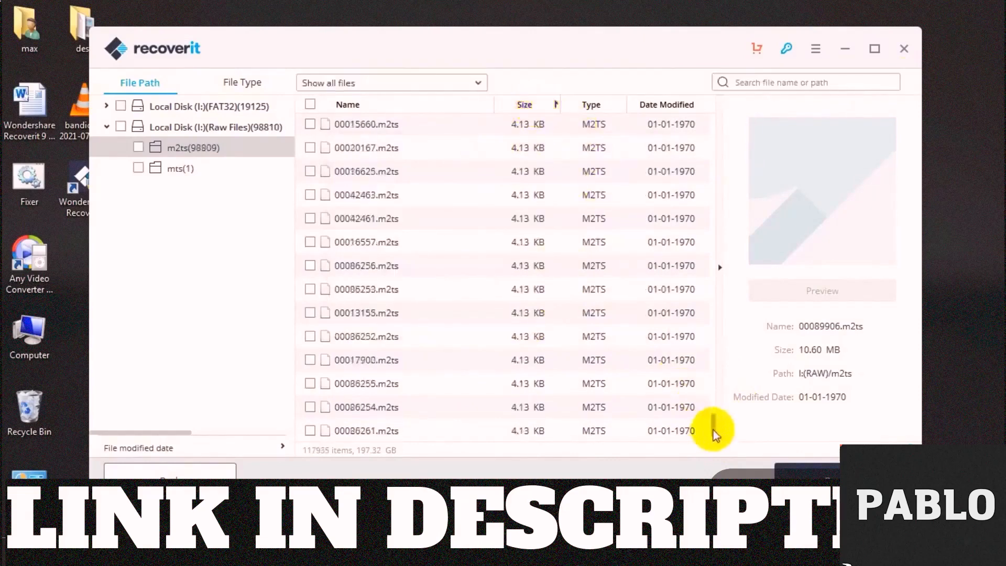
left_click_drag(713, 425, 717, 450)
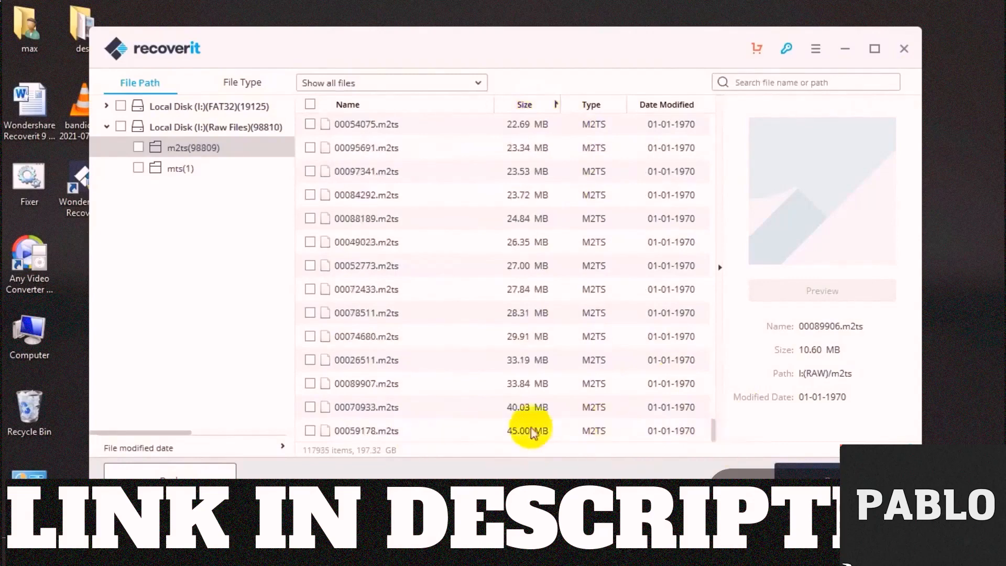
Mark the file 00070933.m2ts for recovery and open the choice of save path
left_click(519, 409)
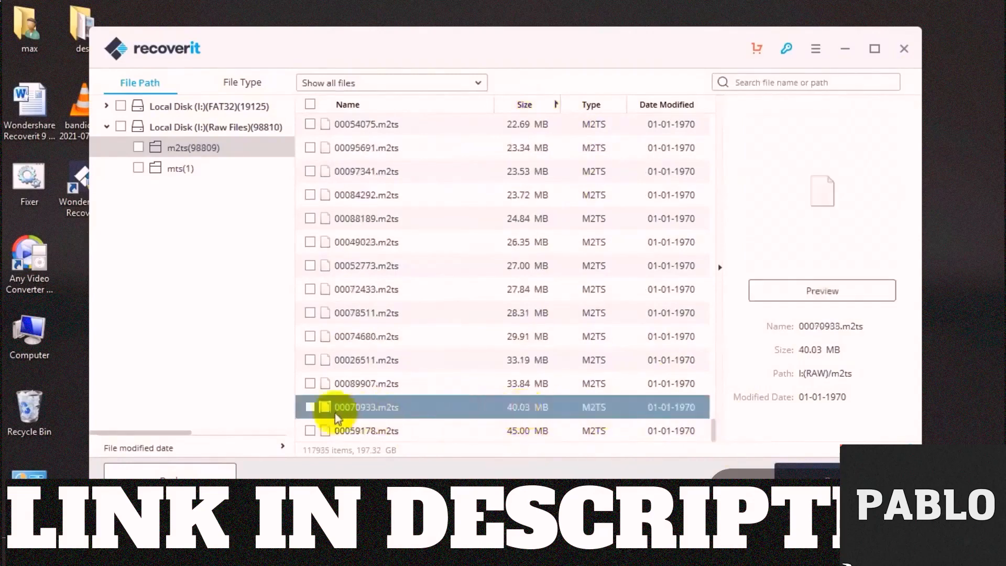
left_click(310, 407)
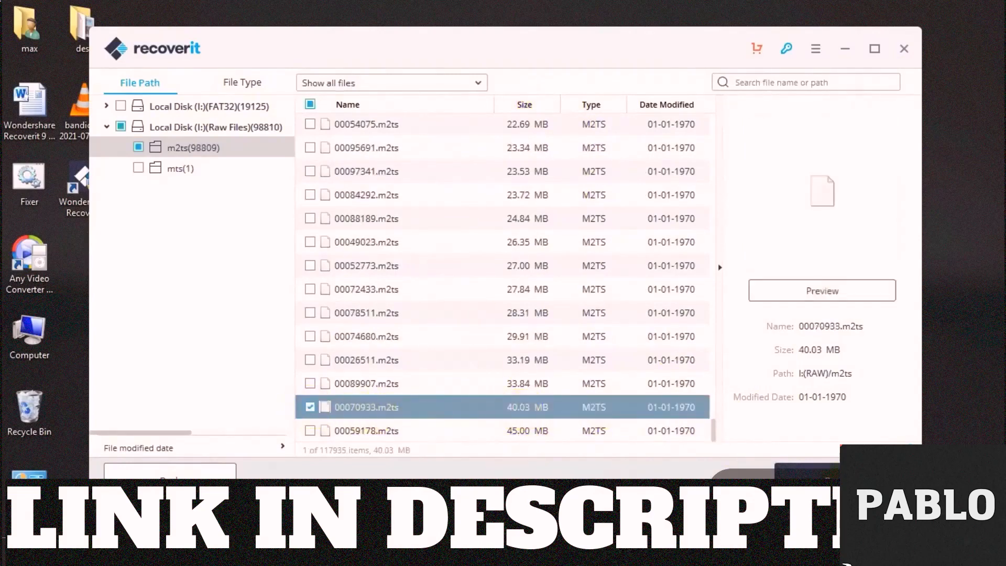
left_click(837, 481)
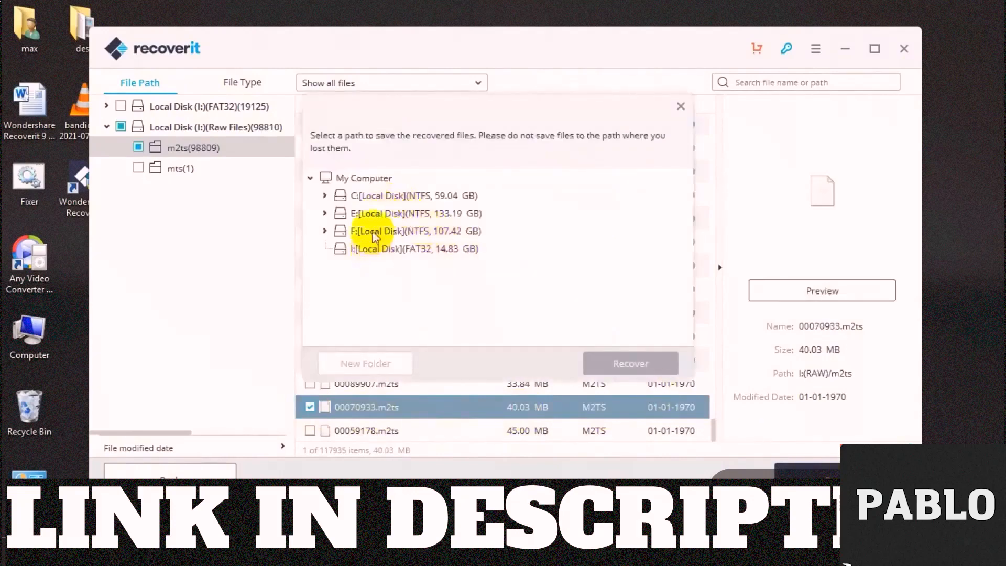
Create a new folder on Local Disk E: as the save path for the recovered file
left_click(376, 217)
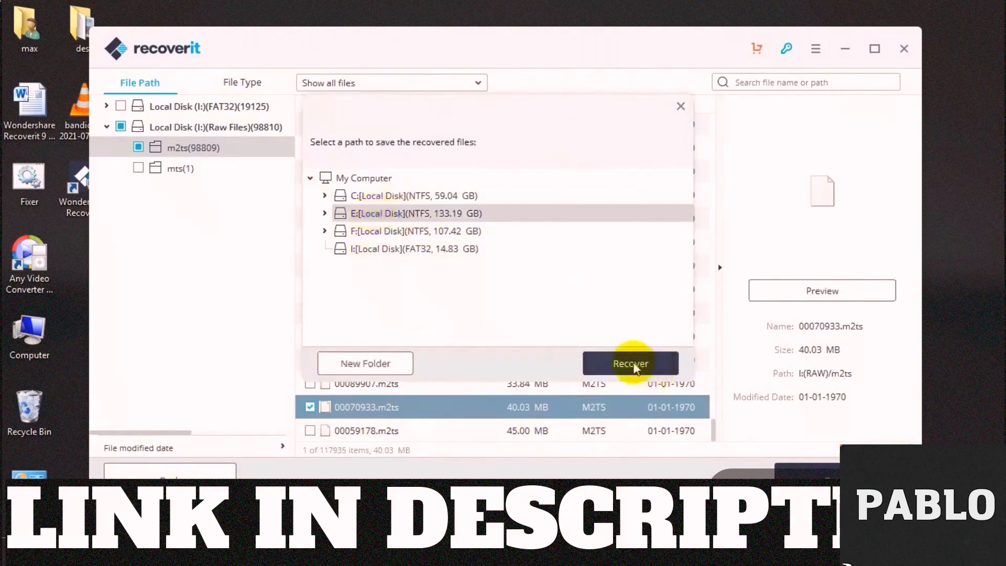
left_click(325, 213)
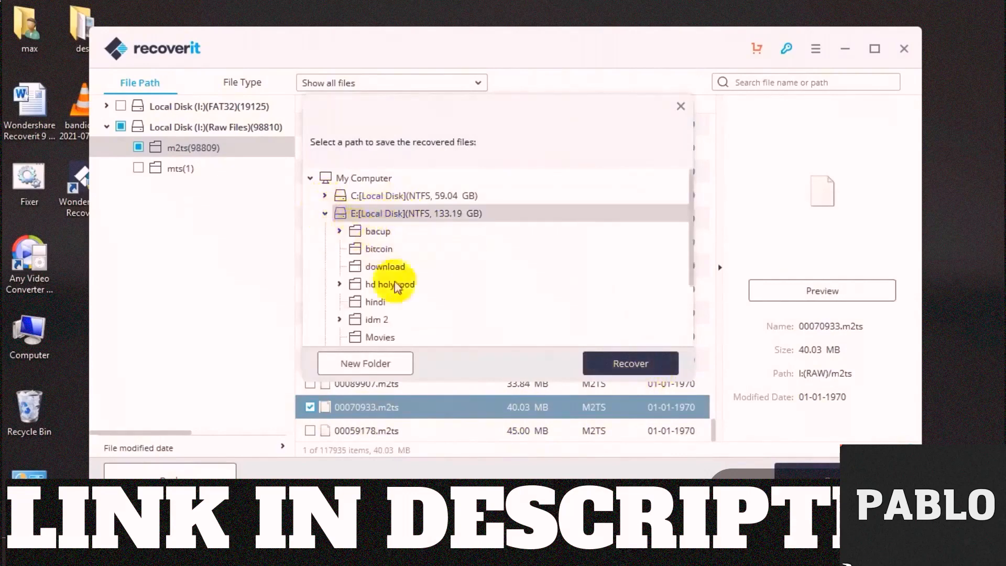
left_click(376, 366)
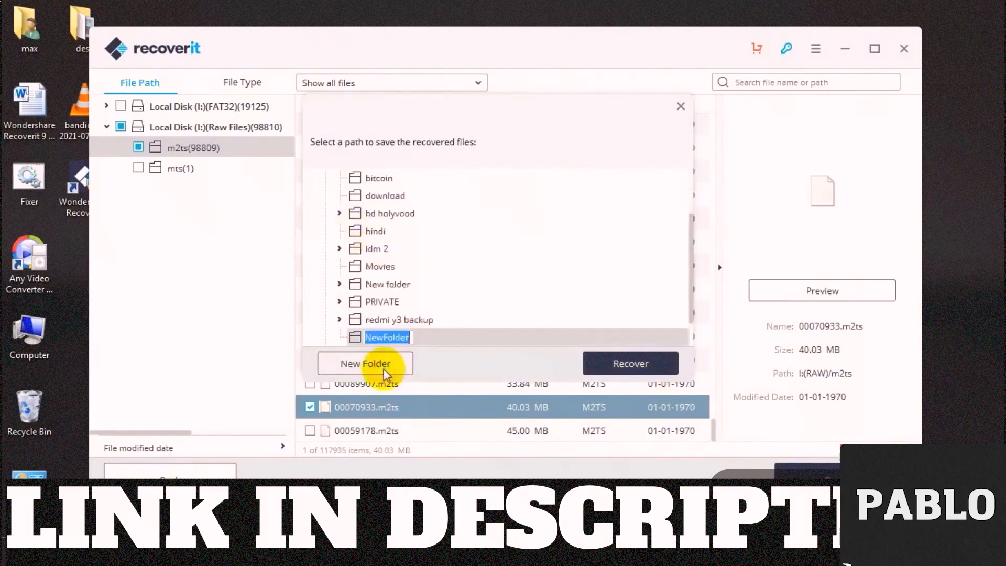